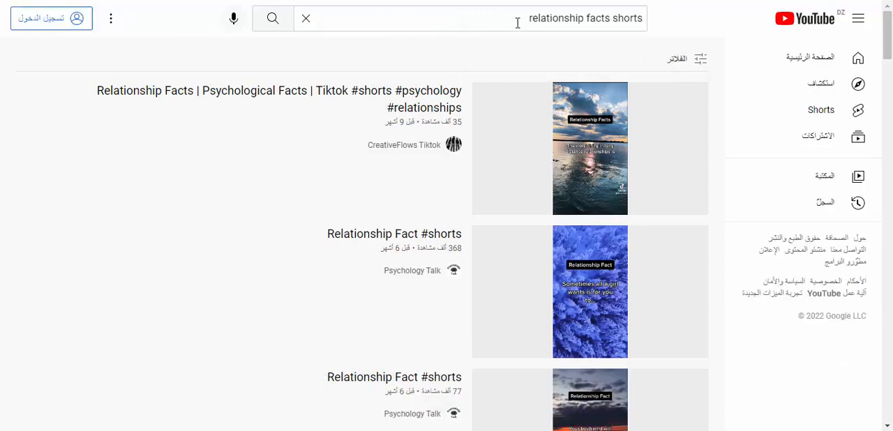
- Look through the YouTube search results for "relationship facts shorts" to find a short to use as a reference
{"action": "left_click_drag", "start_coordinate": [523, 23], "coordinate": [365, 34]}
{"action": "left_click", "coordinate": [391, 61]}
{"action": "mouse_move", "coordinate": [663, 139]}
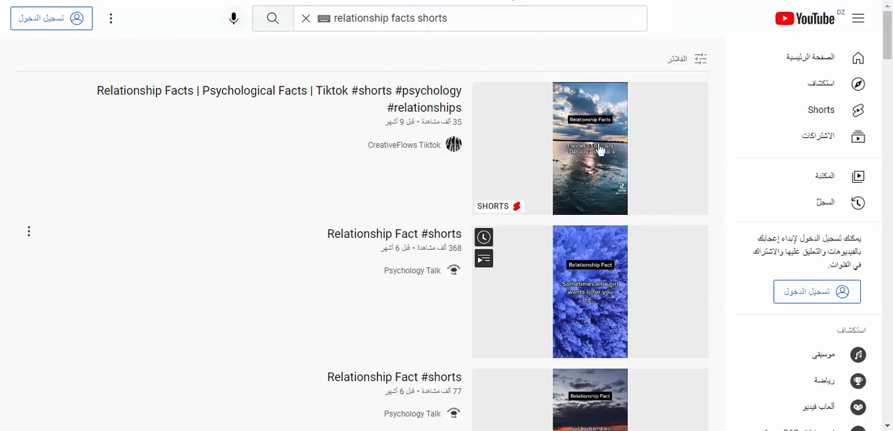
{"action": "mouse_move", "coordinate": [518, 163]}
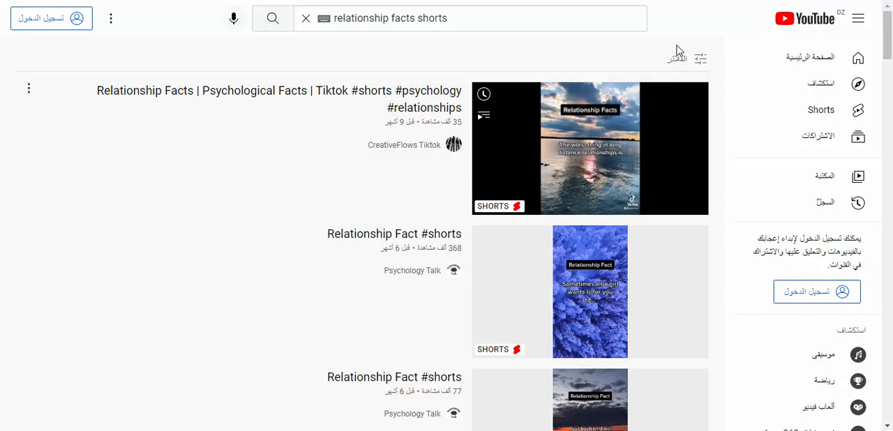
{"action": "scroll", "coordinate": [433, 150], "scroll_direction": "down", "scroll_amount": 3}
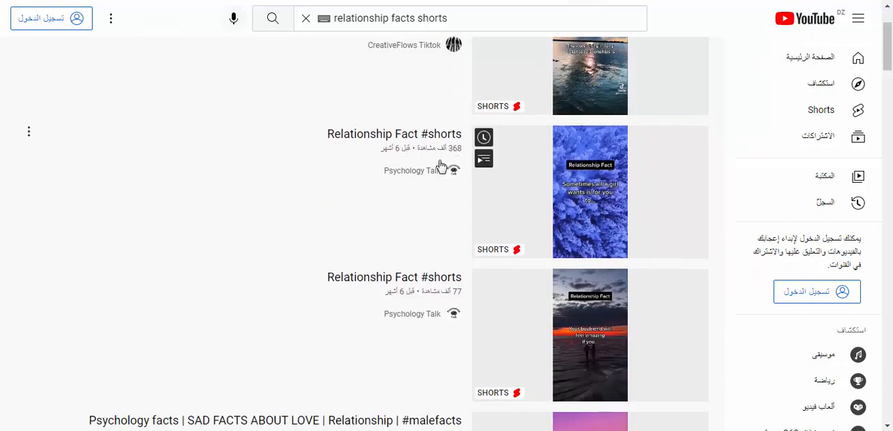
{"action": "scroll", "coordinate": [523, 167], "scroll_direction": "down", "scroll_amount": 4}
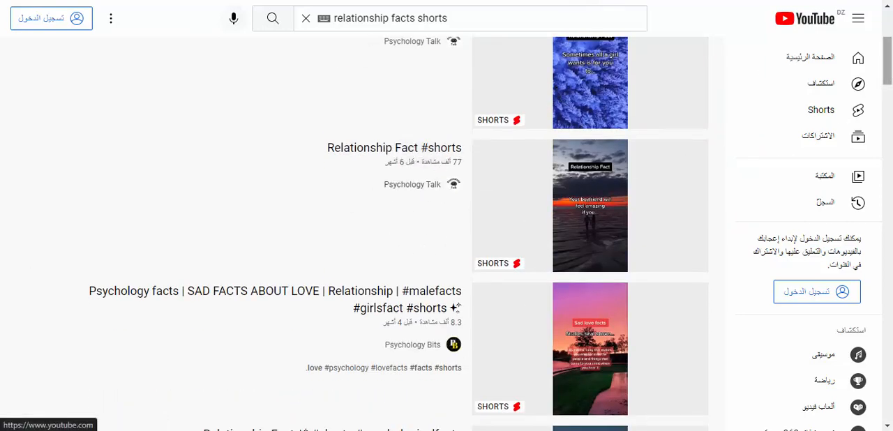
{"action": "scroll", "coordinate": [472, 183], "scroll_direction": "up", "scroll_amount": 3}
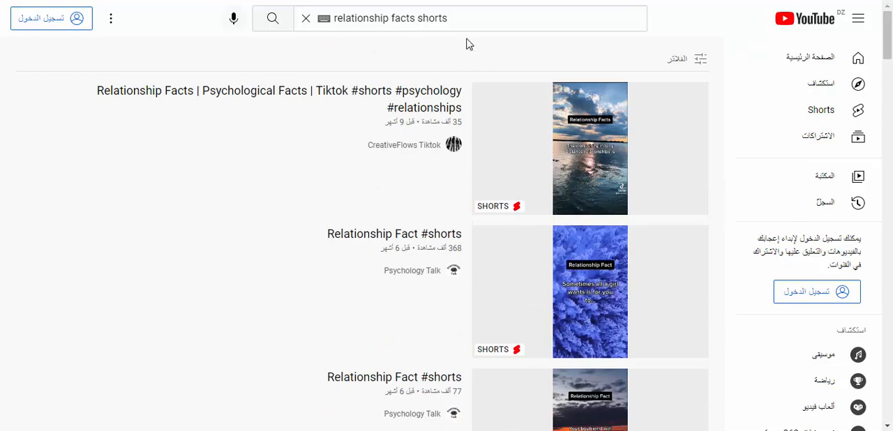
{"action": "mouse_move", "coordinate": [570, 157]}
{"action": "mouse_move", "coordinate": [551, 295]}
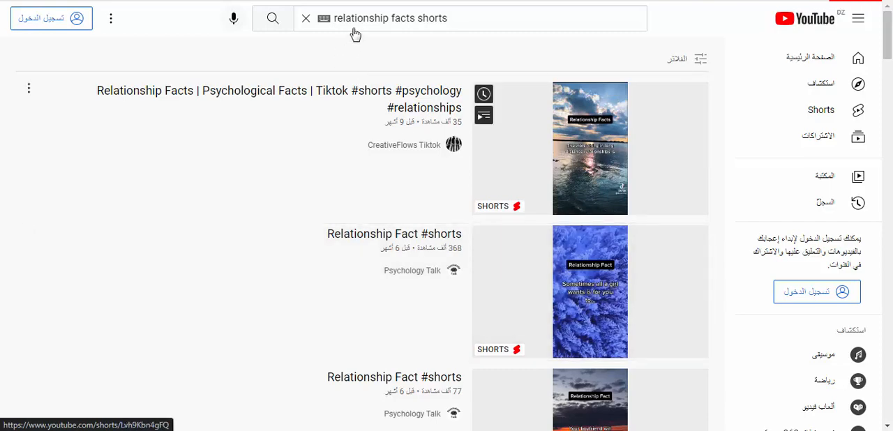
- Open Psychology Talk's "Relationship Fact #shorts" video with the blue plant background, pause it, and dismiss the Windows colour scheme dialog
{"action": "left_click", "coordinate": [398, 239]}
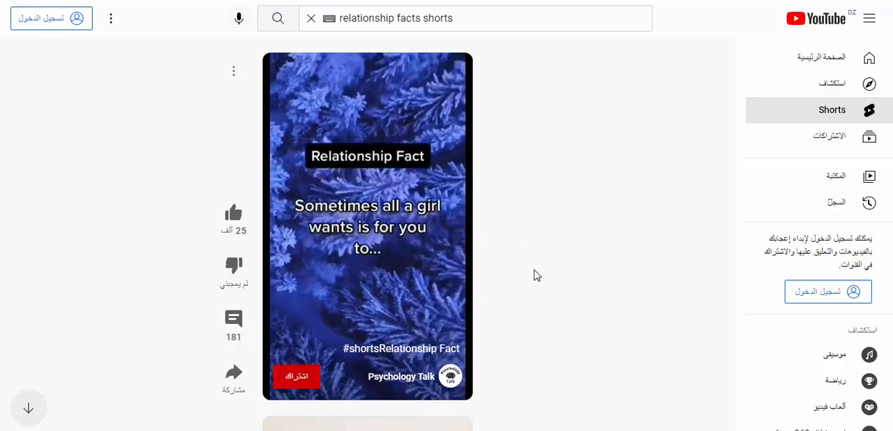
{"action": "left_click", "coordinate": [410, 141]}
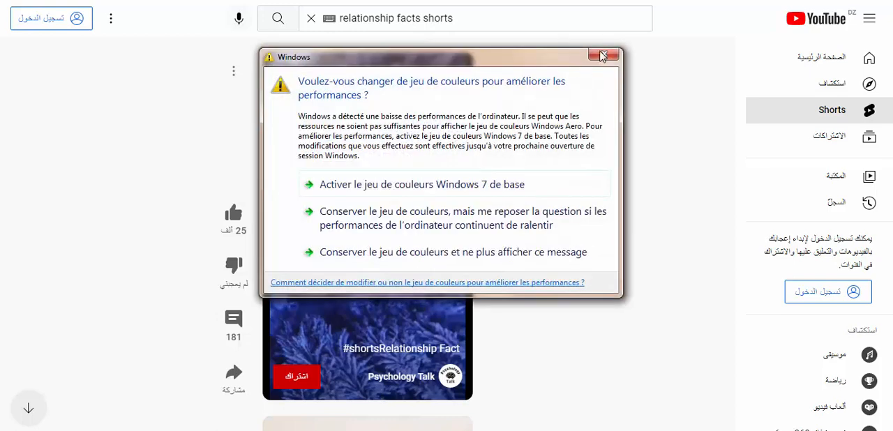
{"action": "left_click", "coordinate": [603, 56]}
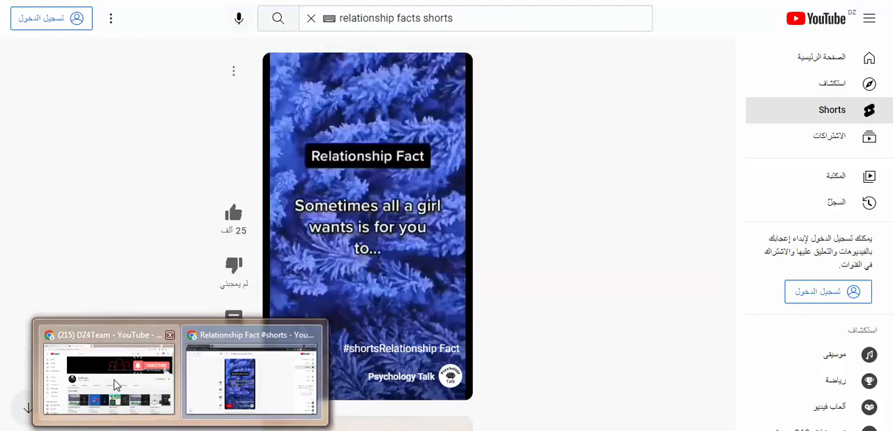
- Switch to Canva, create a blank Mobile Video design, and extend its page duration to 7.6 seconds
{"action": "left_click", "coordinate": [116, 384]}
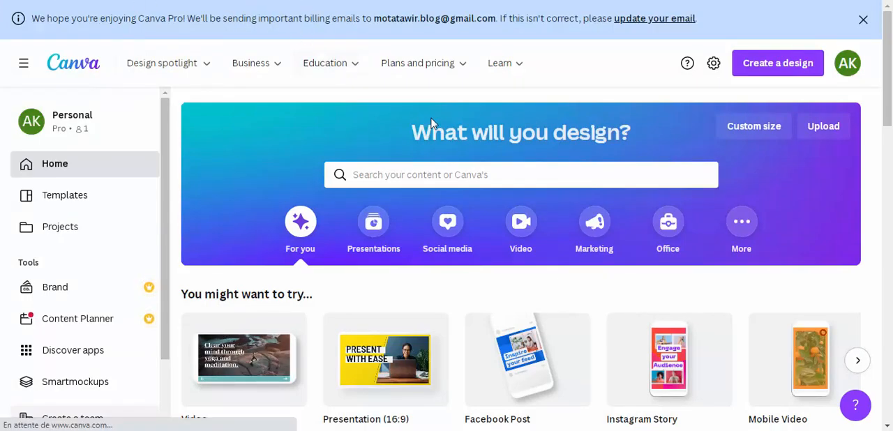
{"action": "left_click", "coordinate": [521, 225]}
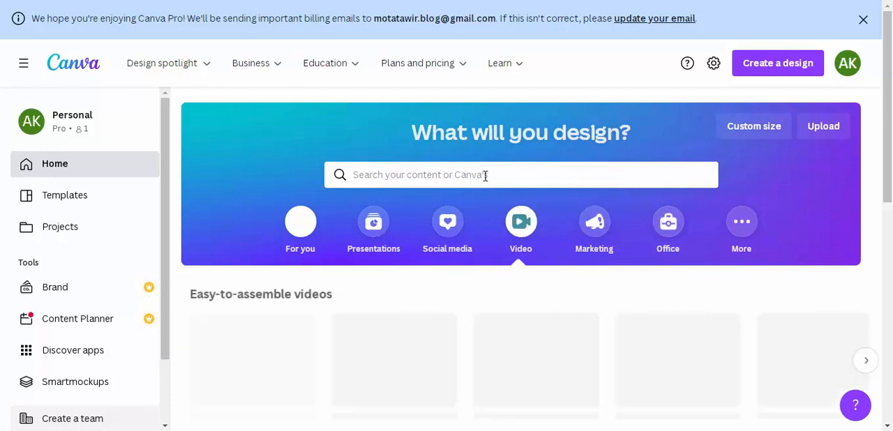
{"action": "scroll", "coordinate": [568, 286], "scroll_direction": "down", "scroll_amount": 2}
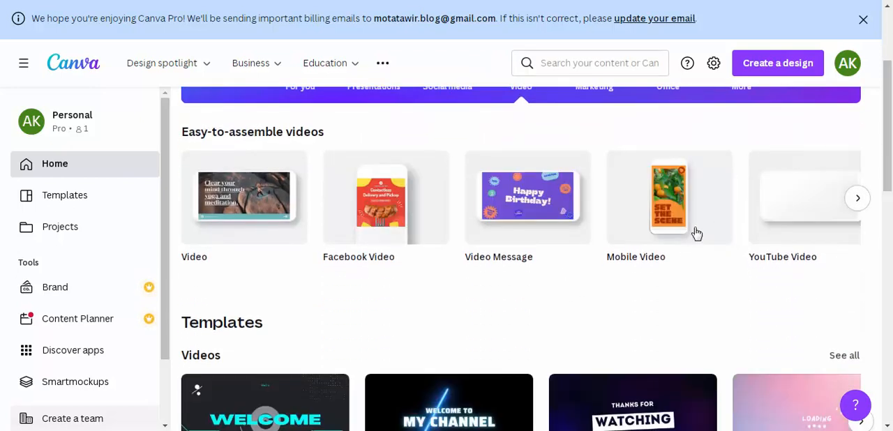
{"action": "left_click", "coordinate": [671, 224]}
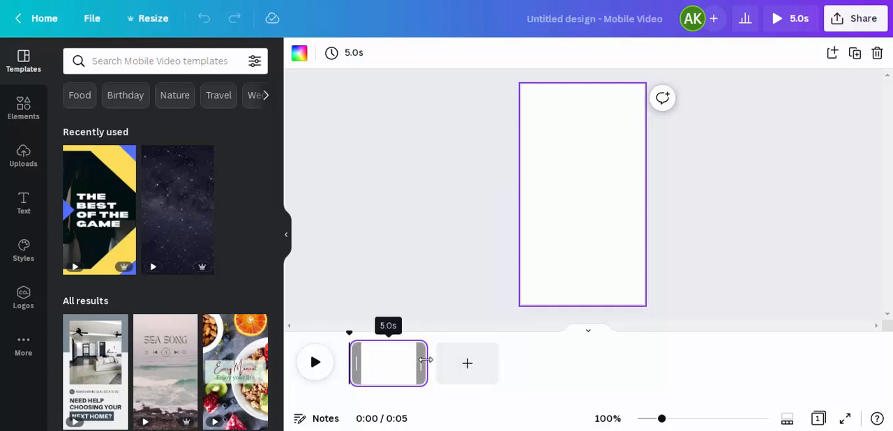
{"action": "left_click_drag", "start_coordinate": [427, 362], "coordinate": [493, 393]}
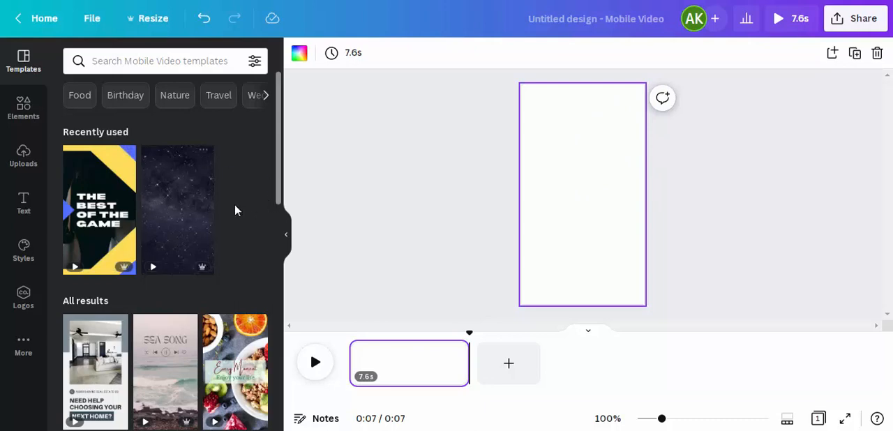
- Browse the Mobile Video templates and compare the blank design with the reference short on YouTube, returning to Canva
{"action": "scroll", "coordinate": [277, 160], "scroll_direction": "down", "scroll_amount": 1}
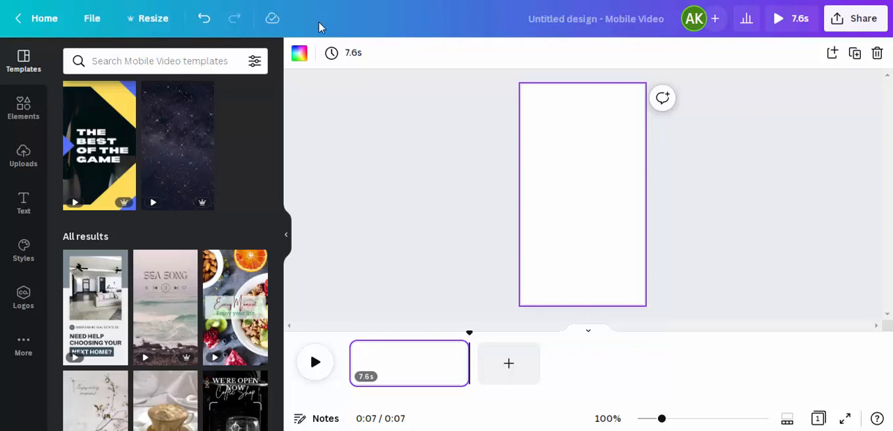
{"action": "mouse_move", "coordinate": [237, 426]}
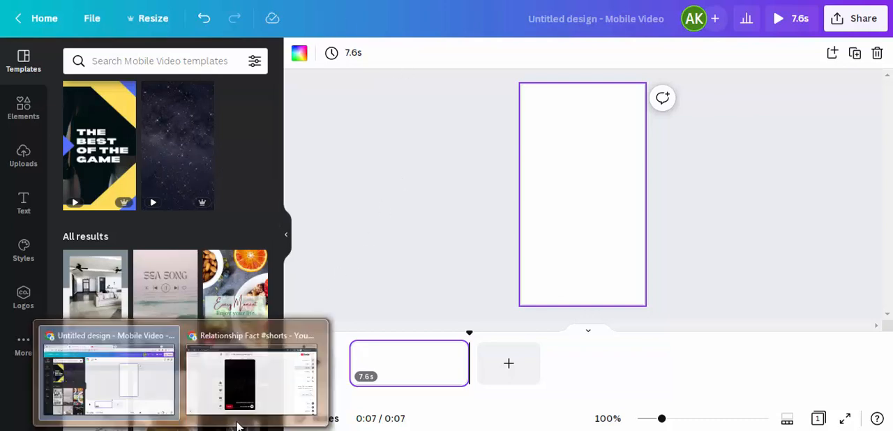
{"action": "left_click", "coordinate": [244, 380]}
{"action": "mouse_move", "coordinate": [169, 427]}
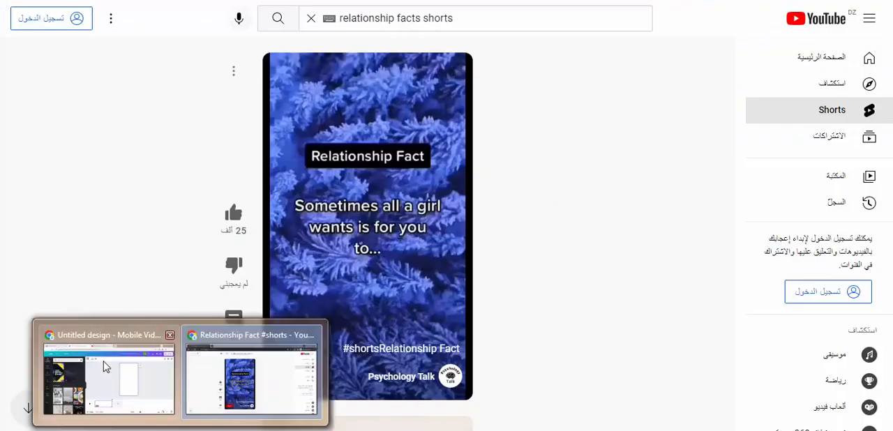
{"action": "left_click", "coordinate": [104, 364]}
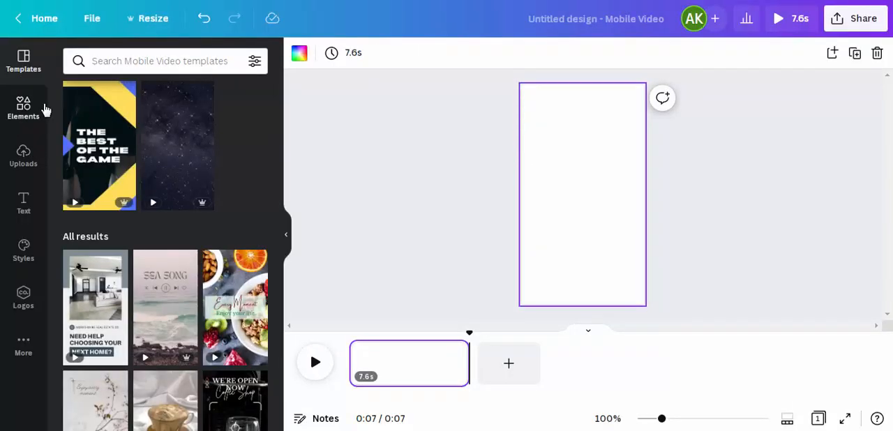
- Search the Canva elements for "ocean" and restrict the results to videos
{"action": "left_click", "coordinate": [38, 108]}
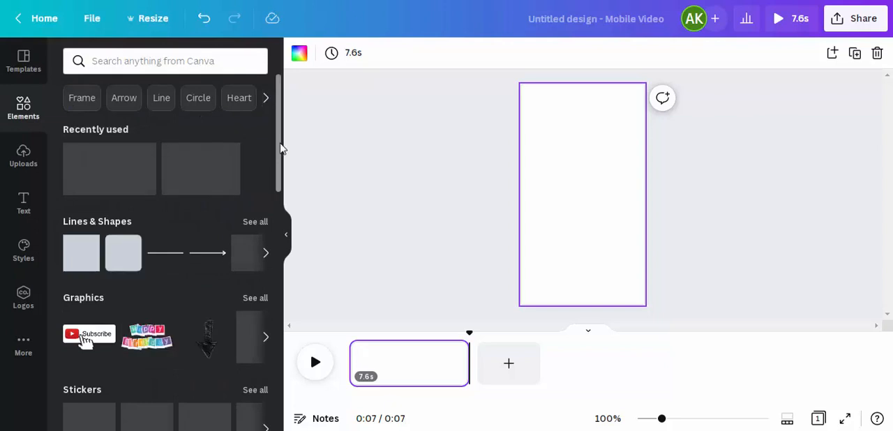
{"action": "left_click", "coordinate": [161, 61]}
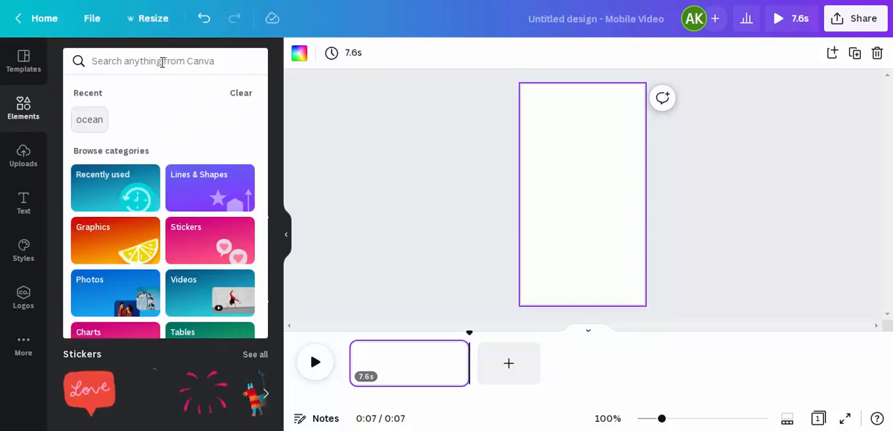
{"action": "left_click", "coordinate": [175, 122]}
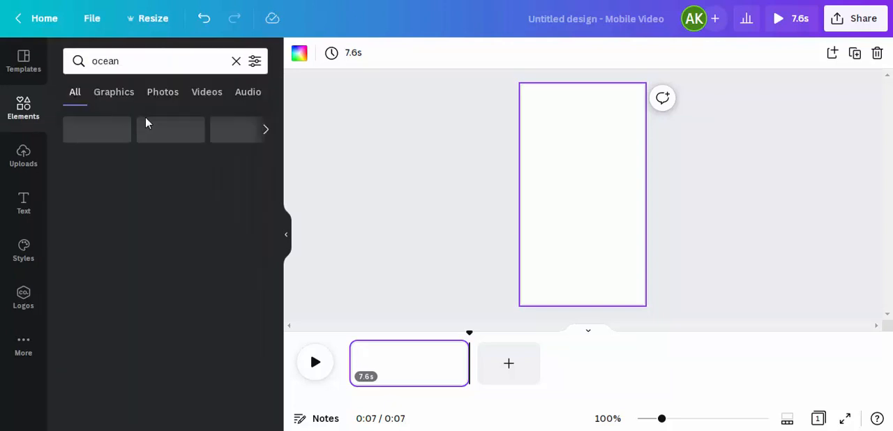
{"action": "left_click", "coordinate": [207, 93]}
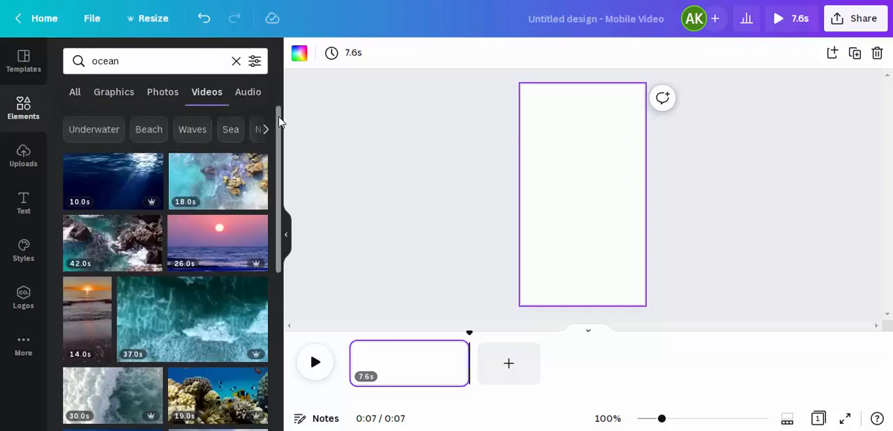
{"action": "scroll", "coordinate": [279, 133], "scroll_direction": "down", "scroll_amount": 2}
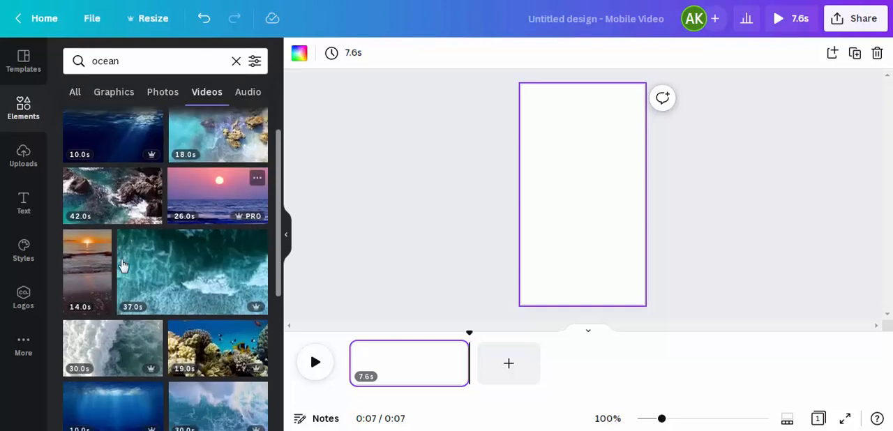
- Add the vertical 14-second beach sunset clip to the page and enlarge it to cover the whole page
{"action": "left_click", "coordinate": [89, 276]}
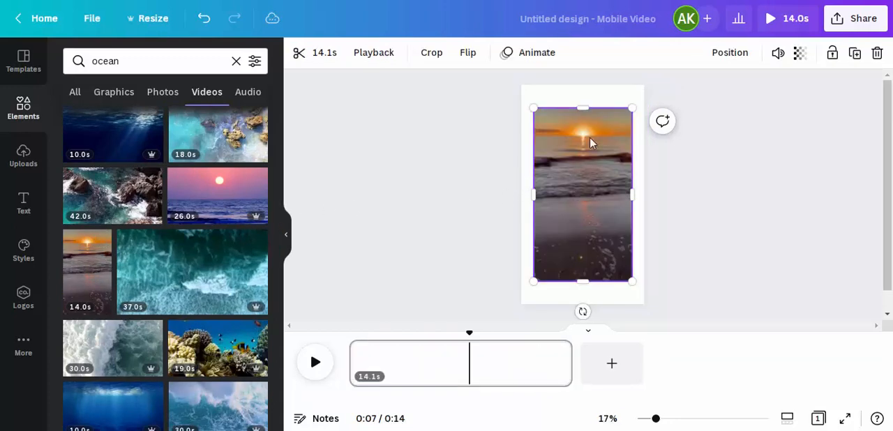
{"action": "left_click_drag", "start_coordinate": [632, 108], "coordinate": [642, 88]}
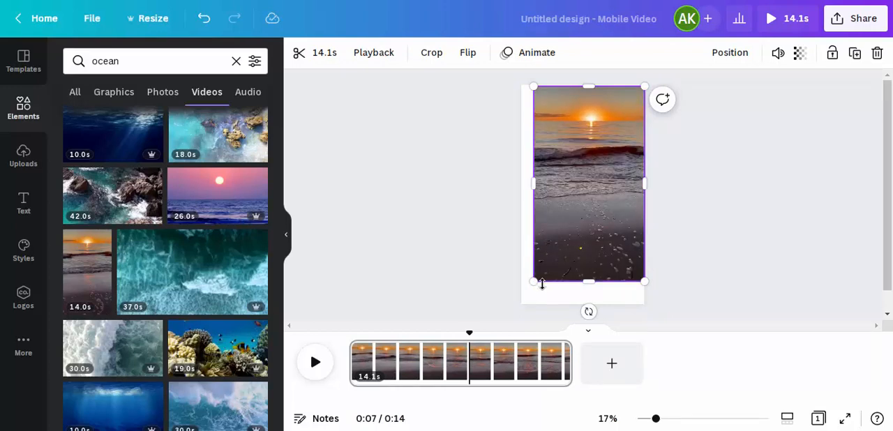
{"action": "left_click_drag", "start_coordinate": [532, 283], "coordinate": [522, 304]}
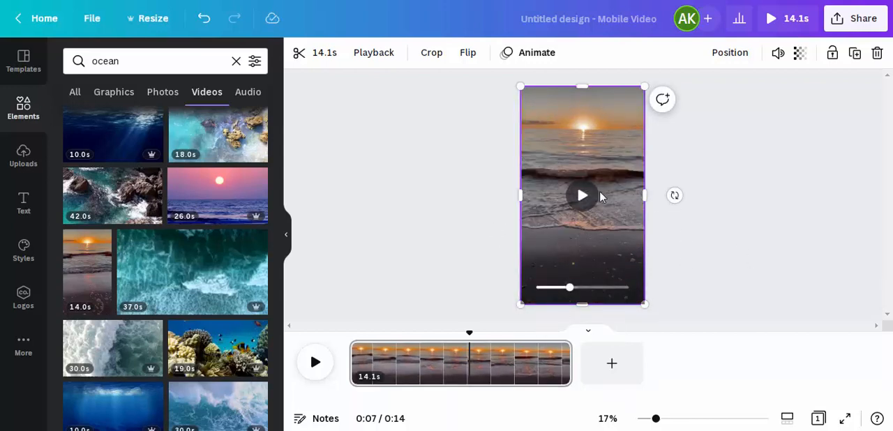
- Show Canva's text options, then check the title wording of the reference short on YouTube and return to the design
{"action": "left_click", "coordinate": [23, 202]}
{"action": "left_click", "coordinate": [179, 430]}
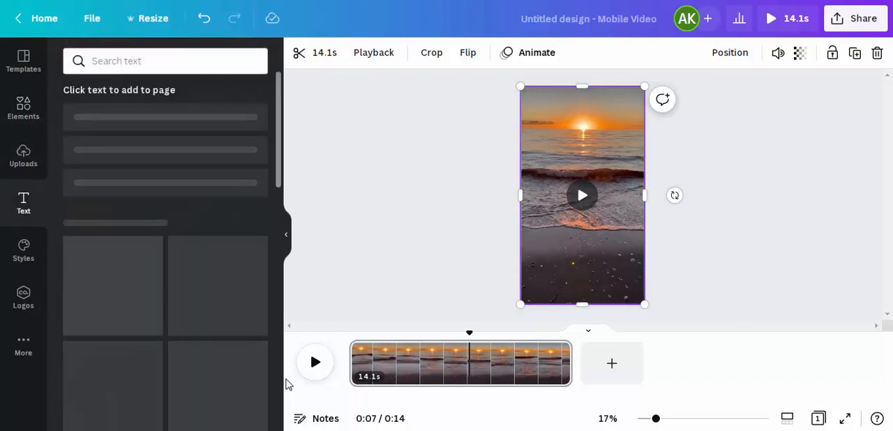
{"action": "left_click", "coordinate": [284, 377]}
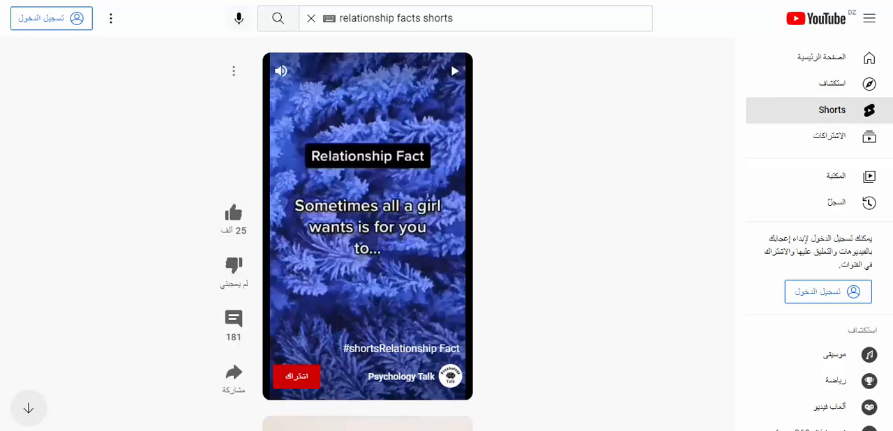
{"action": "left_click", "coordinate": [180, 430]}
{"action": "left_click", "coordinate": [95, 407]}
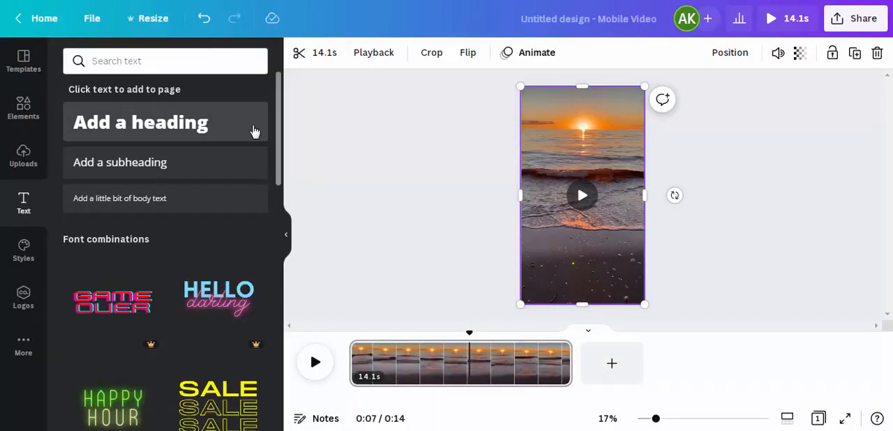
- Add a heading reading "relationship fact" and place it horizontally centred over the sun near the top of the video page
{"action": "left_click", "coordinate": [201, 113]}
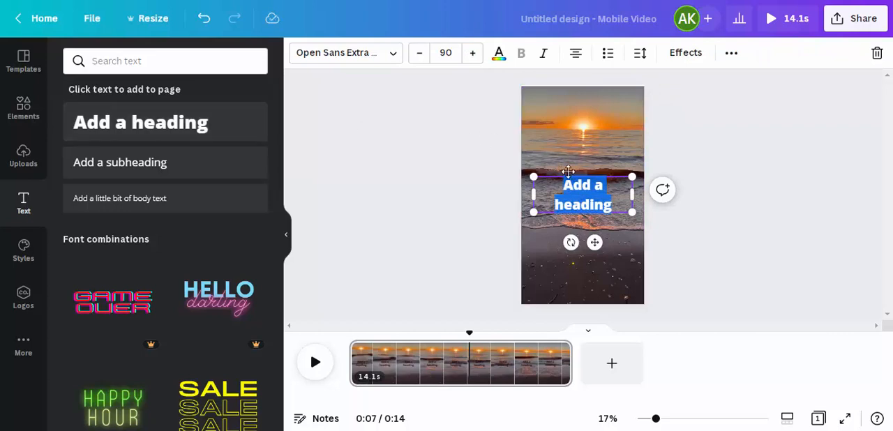
{"action": "type", "text": "relation"}
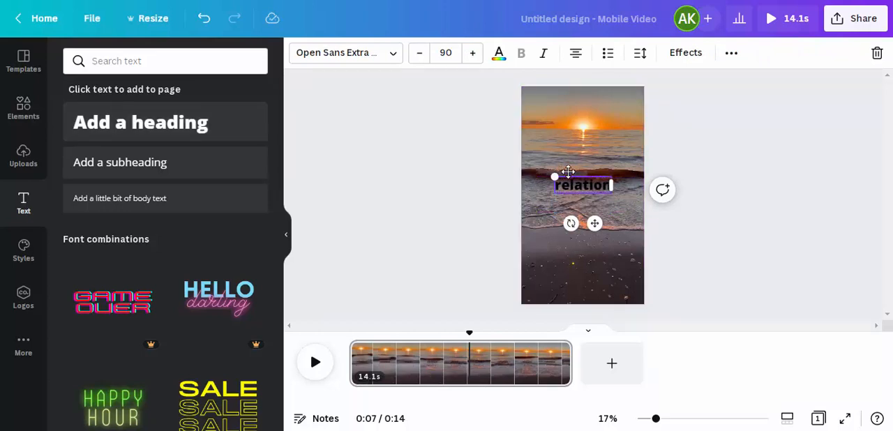
{"action": "type", "text": "ship faci"}
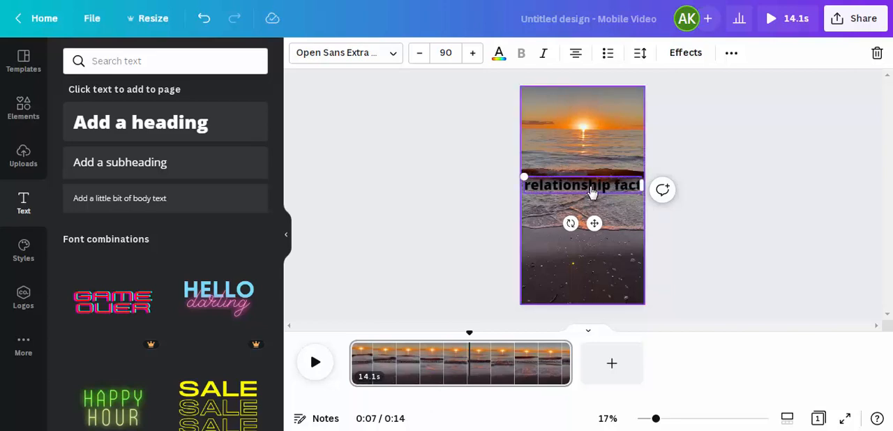
{"action": "left_click", "coordinate": [593, 189]}
{"action": "left_click", "coordinate": [602, 180]}
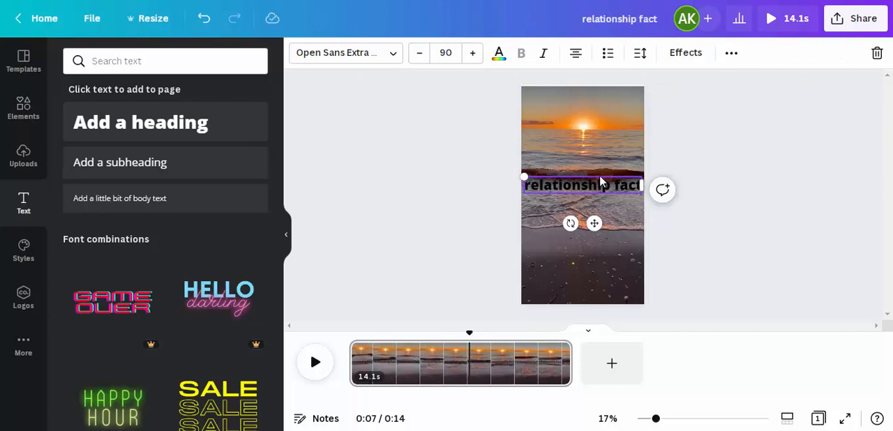
{"action": "left_click_drag", "start_coordinate": [599, 180], "coordinate": [600, 126]}
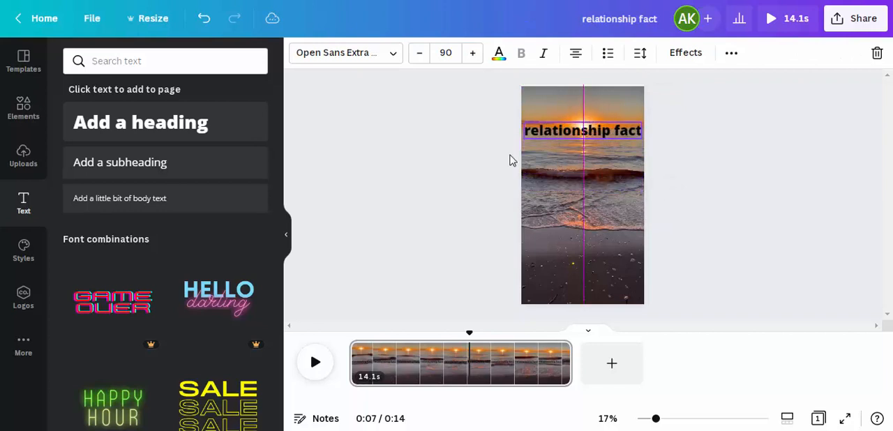
- Colour the "relationship fact" heading white and apply the Background text effect to it
{"action": "double_click", "coordinate": [593, 128]}
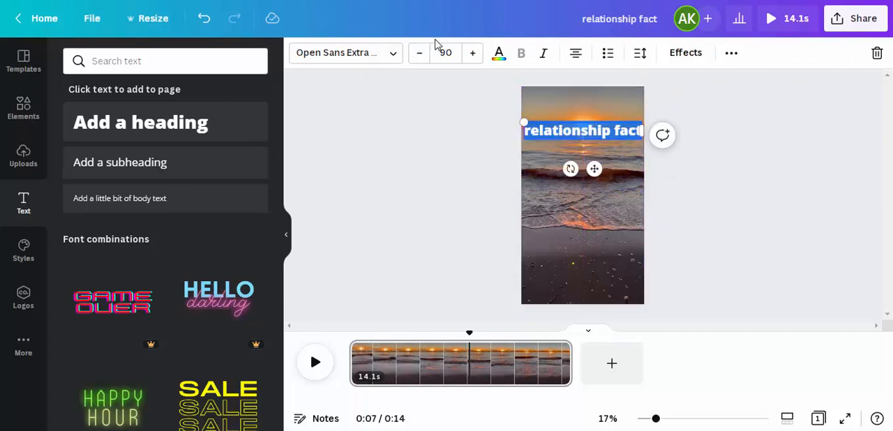
{"action": "left_click", "coordinate": [499, 53]}
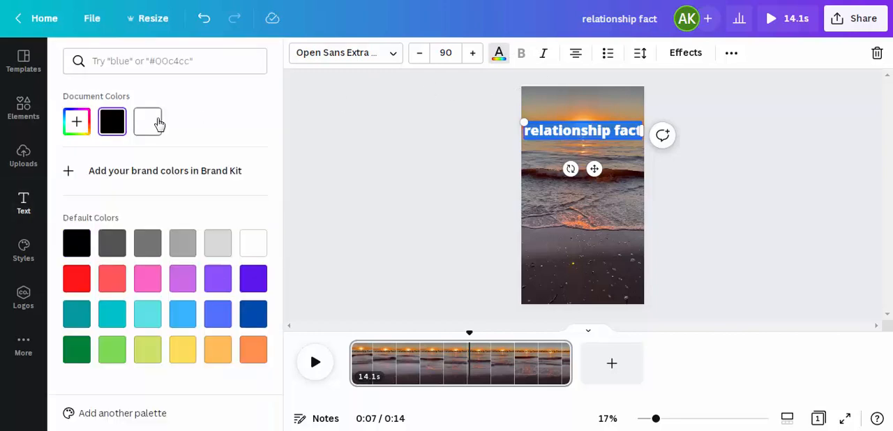
{"action": "left_click", "coordinate": [687, 55]}
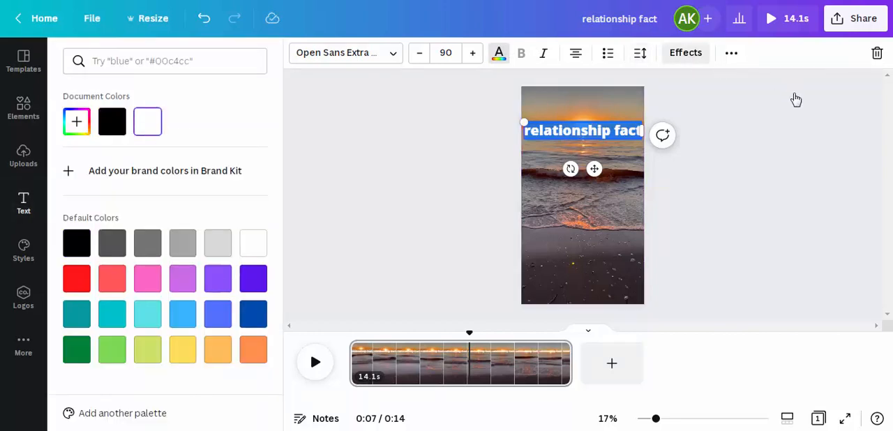
{"action": "left_click_drag", "start_coordinate": [281, 138], "coordinate": [279, 185]}
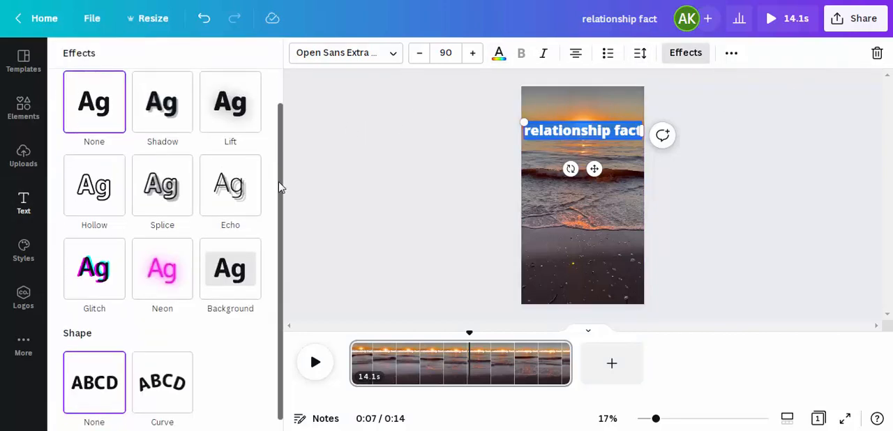
{"action": "left_click", "coordinate": [225, 272]}
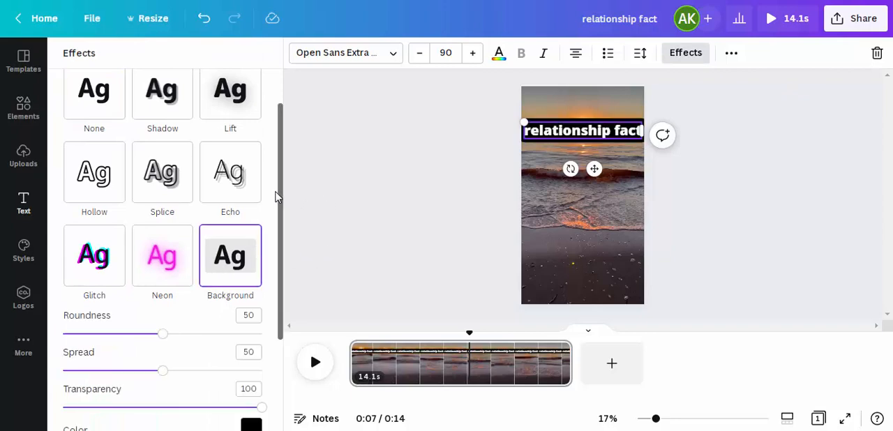
- Set the transparency of the heading's black background effect to 62
{"action": "scroll", "coordinate": [279, 199], "scroll_direction": "down", "scroll_amount": 2}
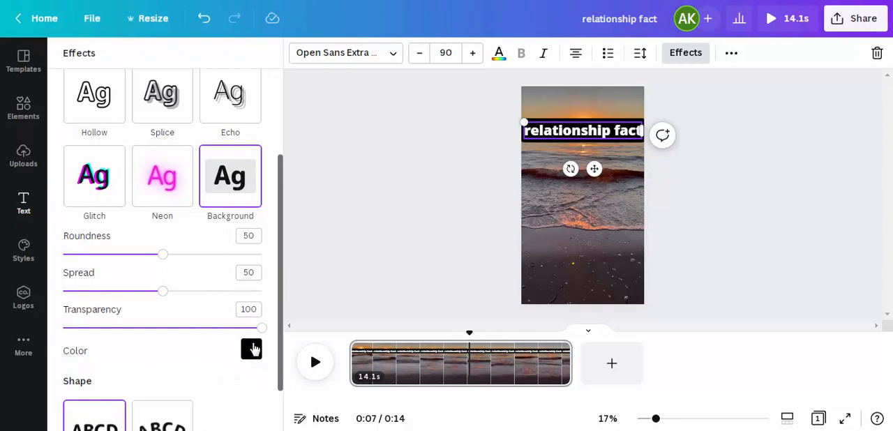
{"action": "left_click_drag", "start_coordinate": [260, 327], "coordinate": [182, 328]}
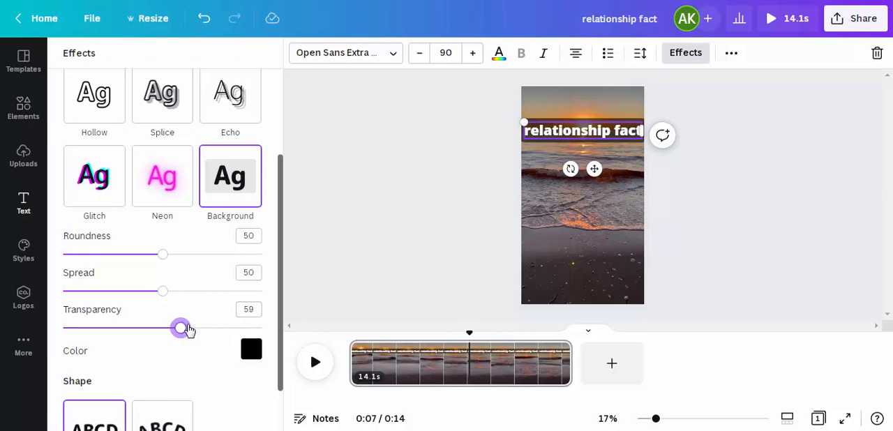
{"action": "left_click", "coordinate": [187, 328]}
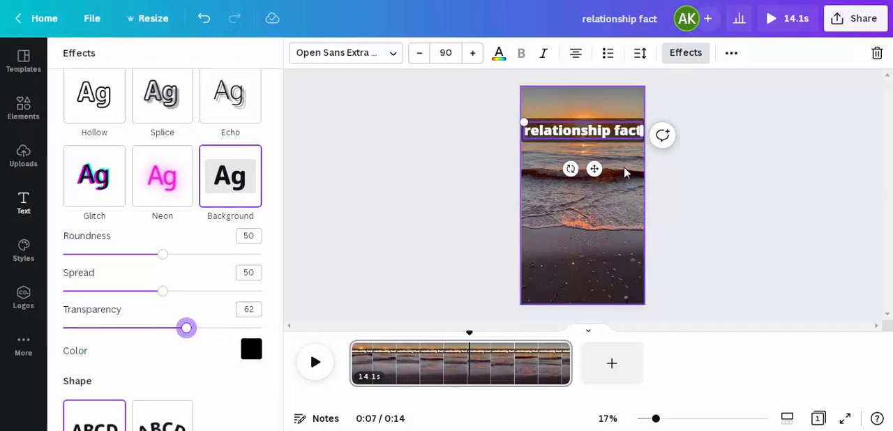
- Add a body text reading "you need to care" in the middle of the video page
{"action": "left_click", "coordinate": [622, 216]}
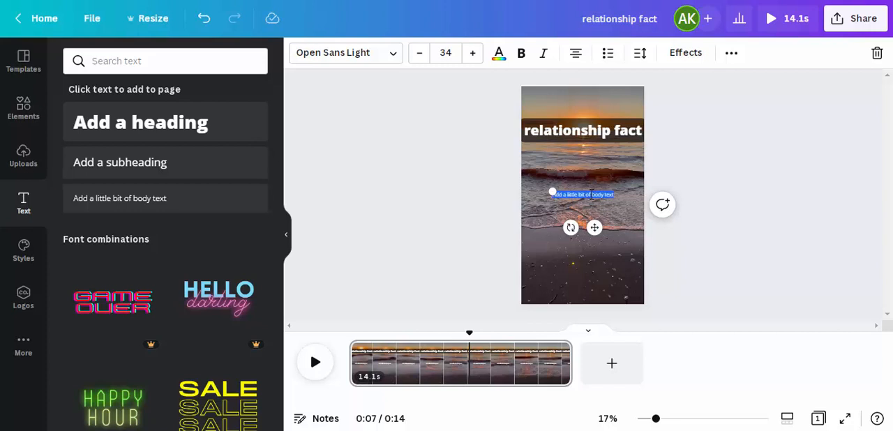
{"action": "type", "text": "you need to"}
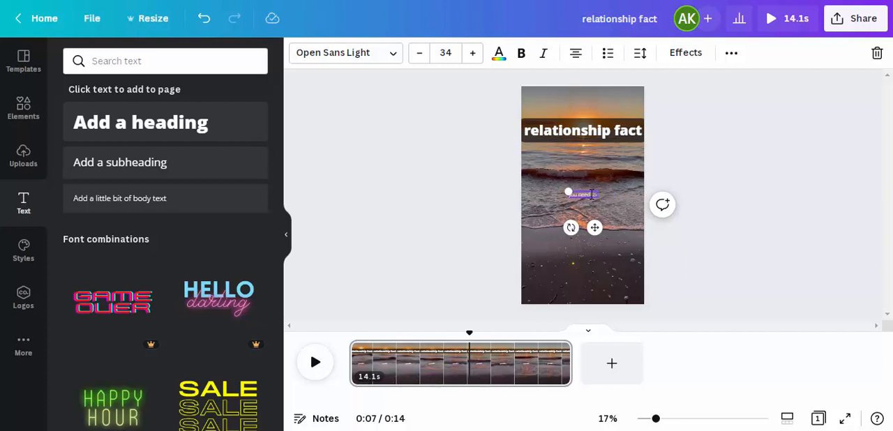
{"action": "type", "text": " care"}
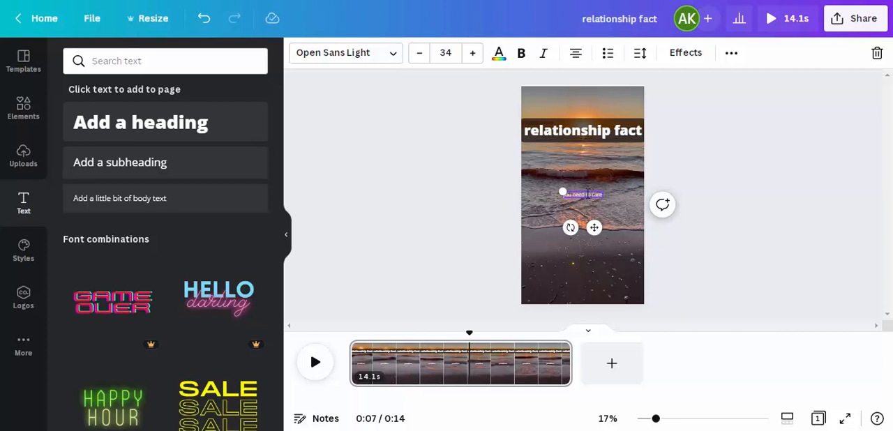
{"action": "left_click", "coordinate": [589, 206]}
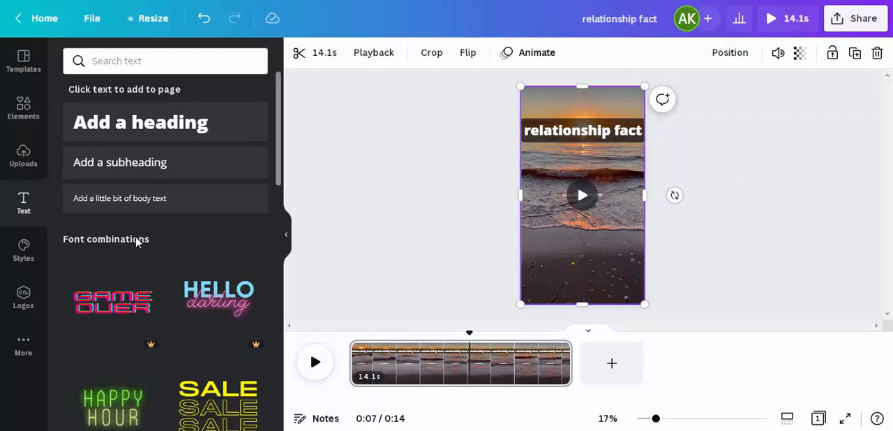
- Look through the uploaded images, then the graphics and photos for the "ocean" search in the elements
{"action": "left_click", "coordinate": [35, 166]}
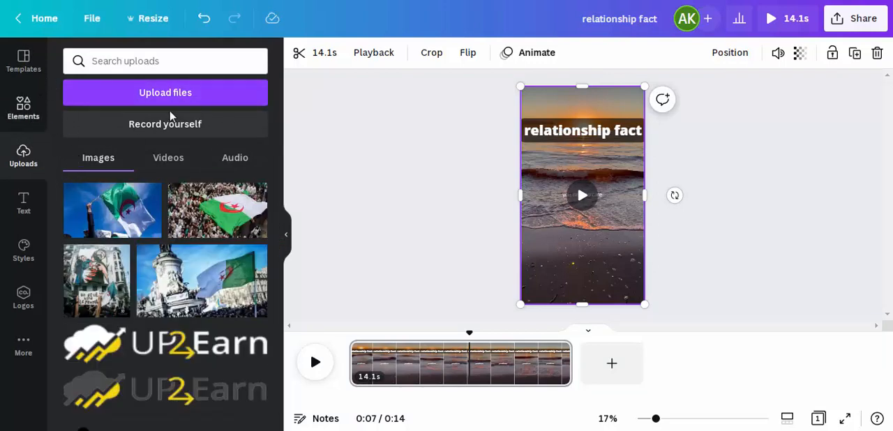
{"action": "left_click", "coordinate": [24, 108]}
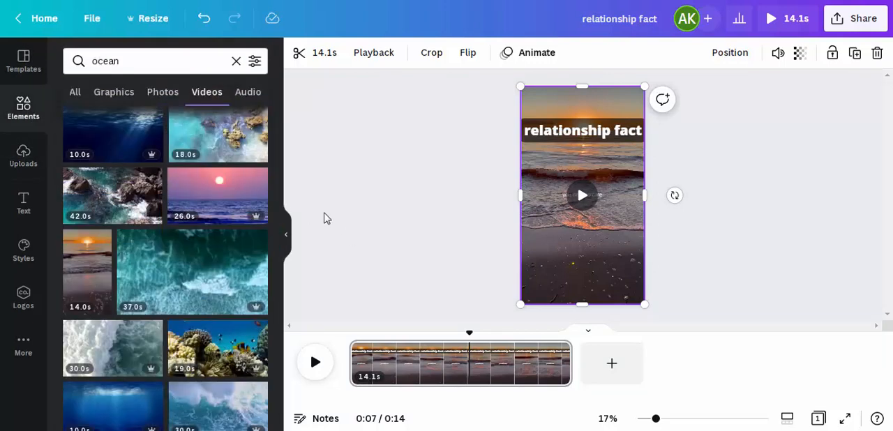
{"action": "left_click", "coordinate": [97, 95]}
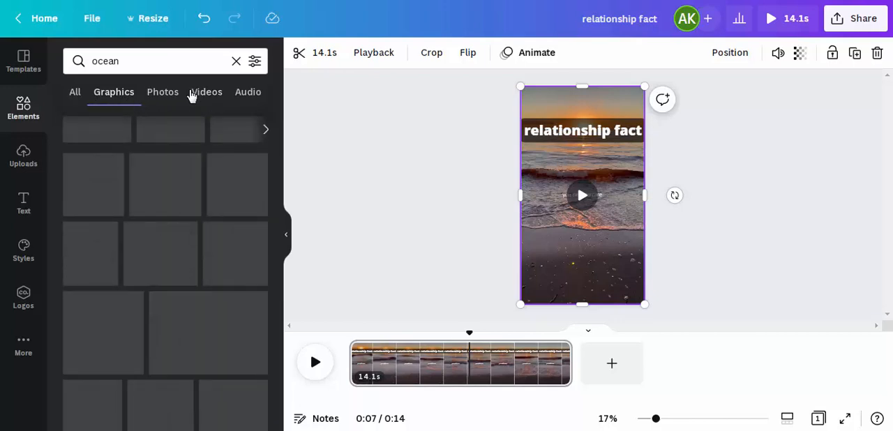
{"action": "left_click", "coordinate": [165, 98]}
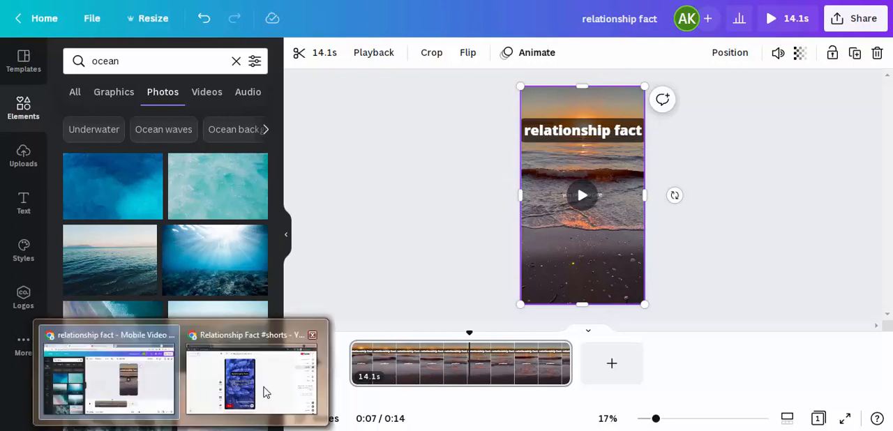
- Switch to YouTube, look through the "relationship facts shorts" search results, and return to the Canva design
{"action": "left_click", "coordinate": [263, 391]}
{"action": "left_click", "coordinate": [59, 1]}
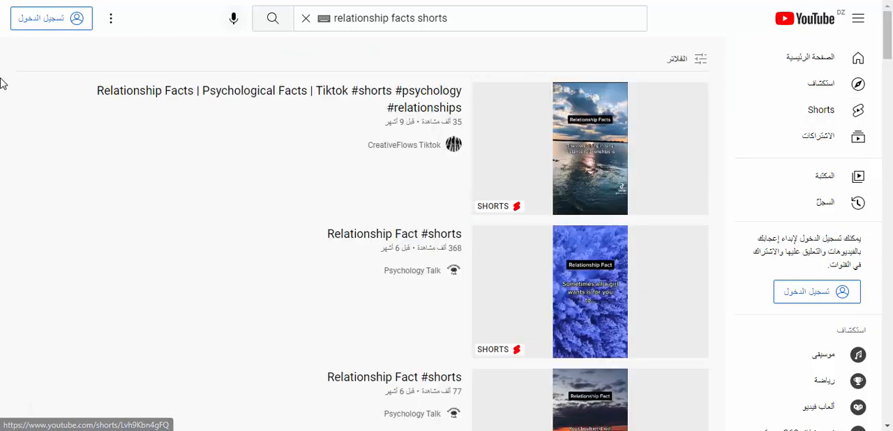
{"action": "scroll", "coordinate": [887, 63], "scroll_direction": "down", "scroll_amount": 2}
{"action": "scroll", "coordinate": [888, 63], "scroll_direction": "down", "scroll_amount": 2}
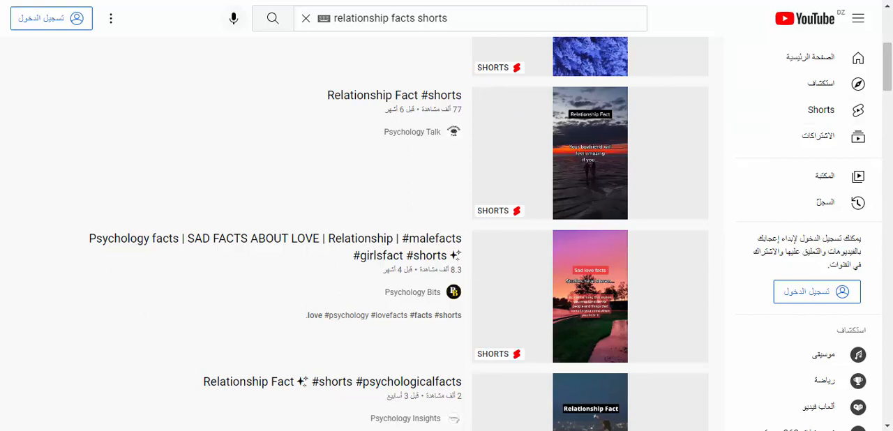
{"action": "mouse_move", "coordinate": [180, 430]}
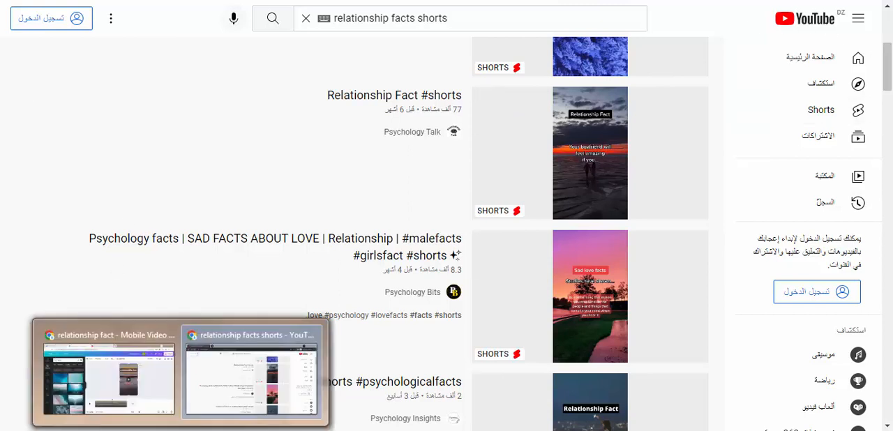
{"action": "left_click", "coordinate": [158, 394]}
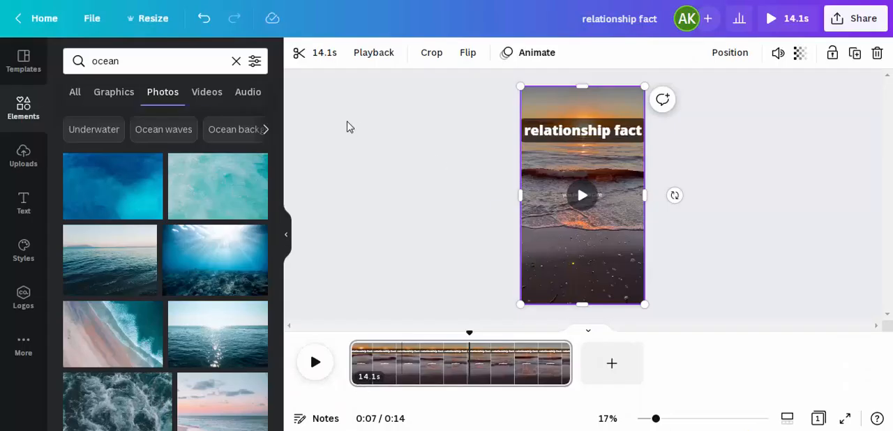
- Open the download settings of the design and keep MP4 Video as the file type
{"action": "left_click", "coordinate": [859, 27]}
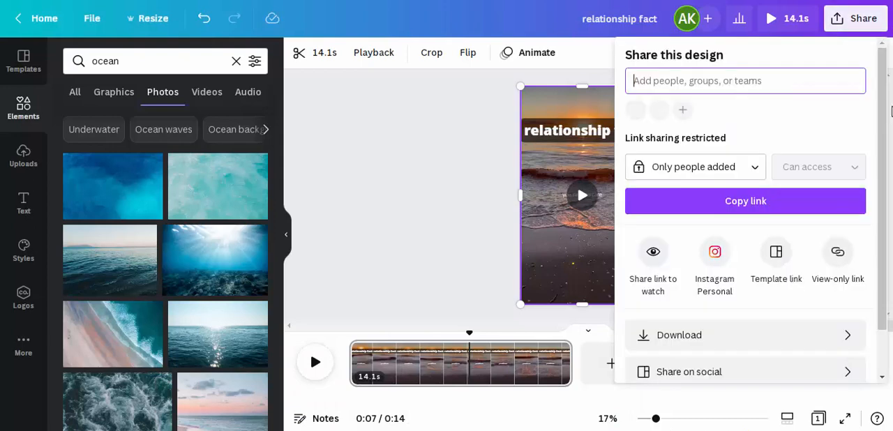
{"action": "scroll", "coordinate": [837, 174], "scroll_direction": "down", "scroll_amount": 2}
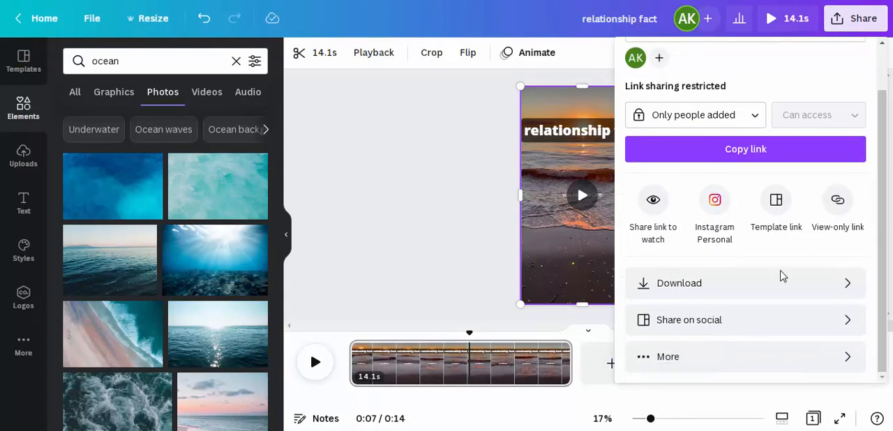
{"action": "left_click", "coordinate": [745, 283]}
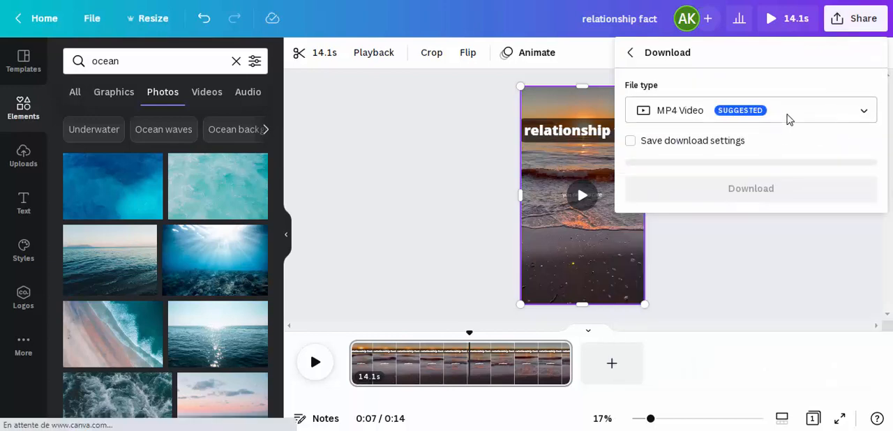
{"action": "left_click", "coordinate": [817, 115]}
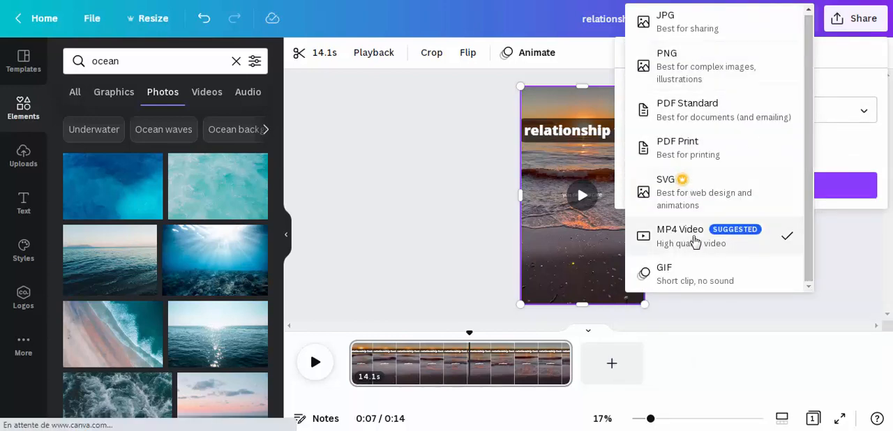
{"action": "left_click", "coordinate": [823, 159]}
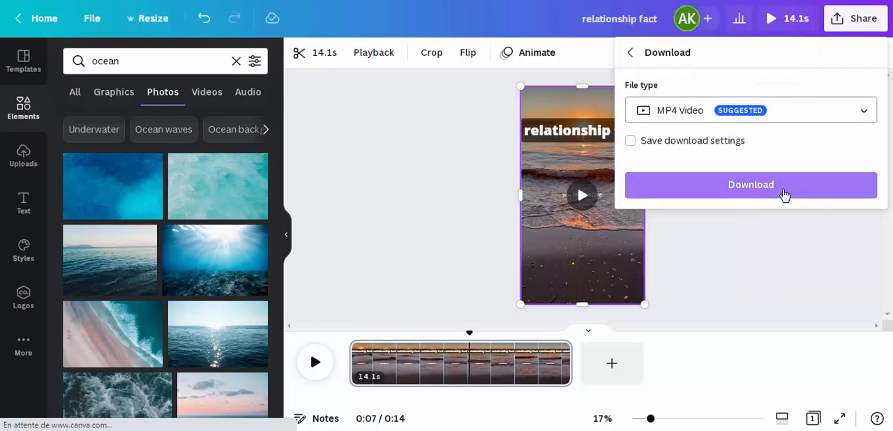